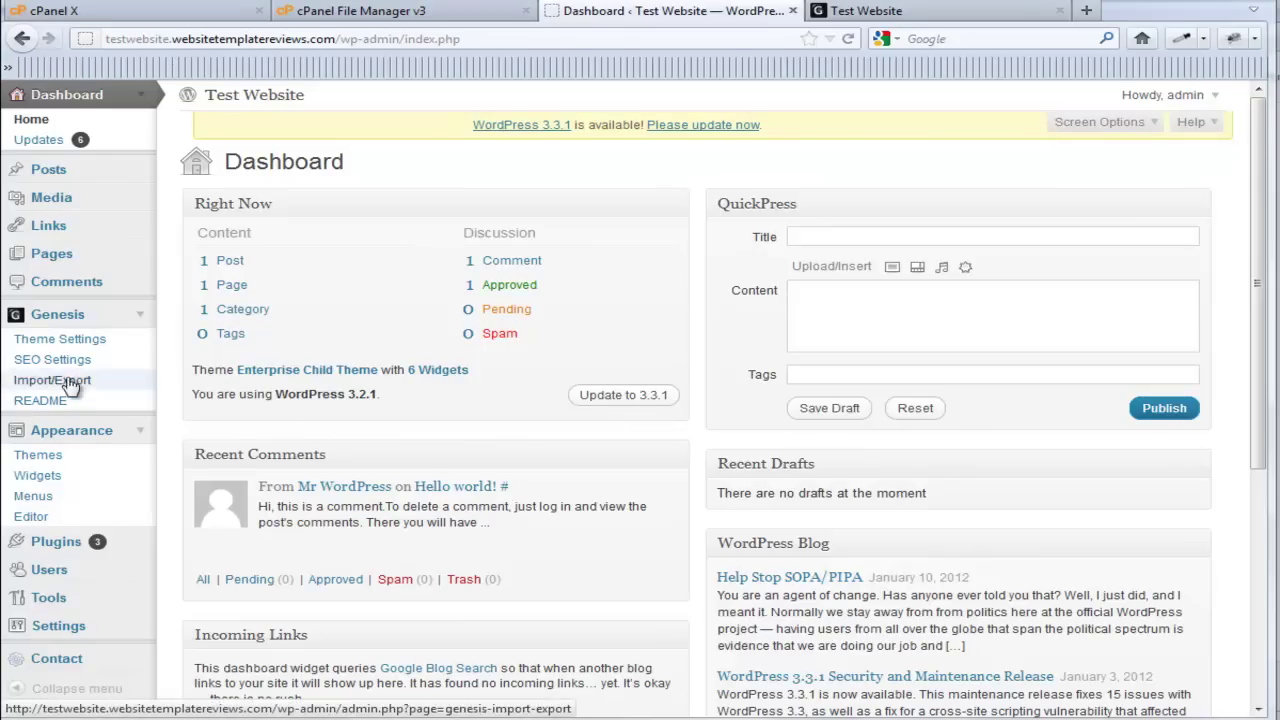
- Open Genesis > Theme Settings and scroll down to the Header and Navigation Settings sections
{"action": "left_click", "coordinate": [140, 314]}
{"action": "left_click", "coordinate": [140, 314]}
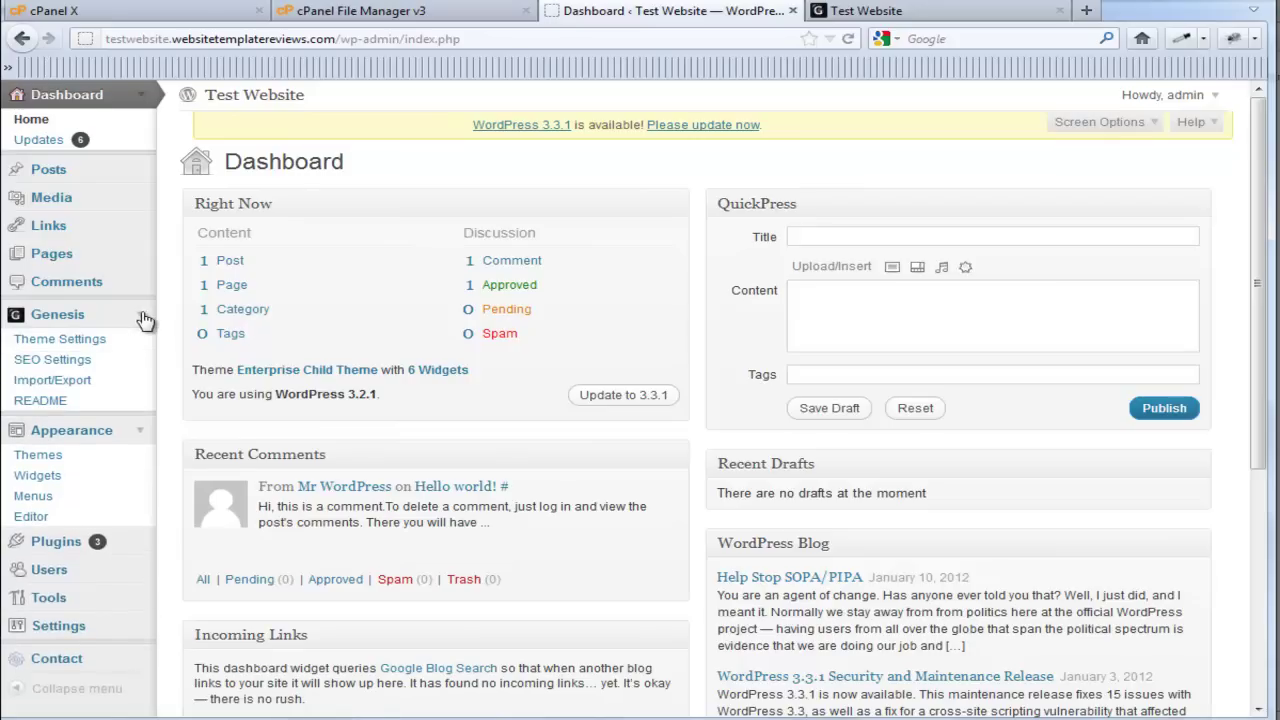
{"action": "left_click", "coordinate": [63, 343]}
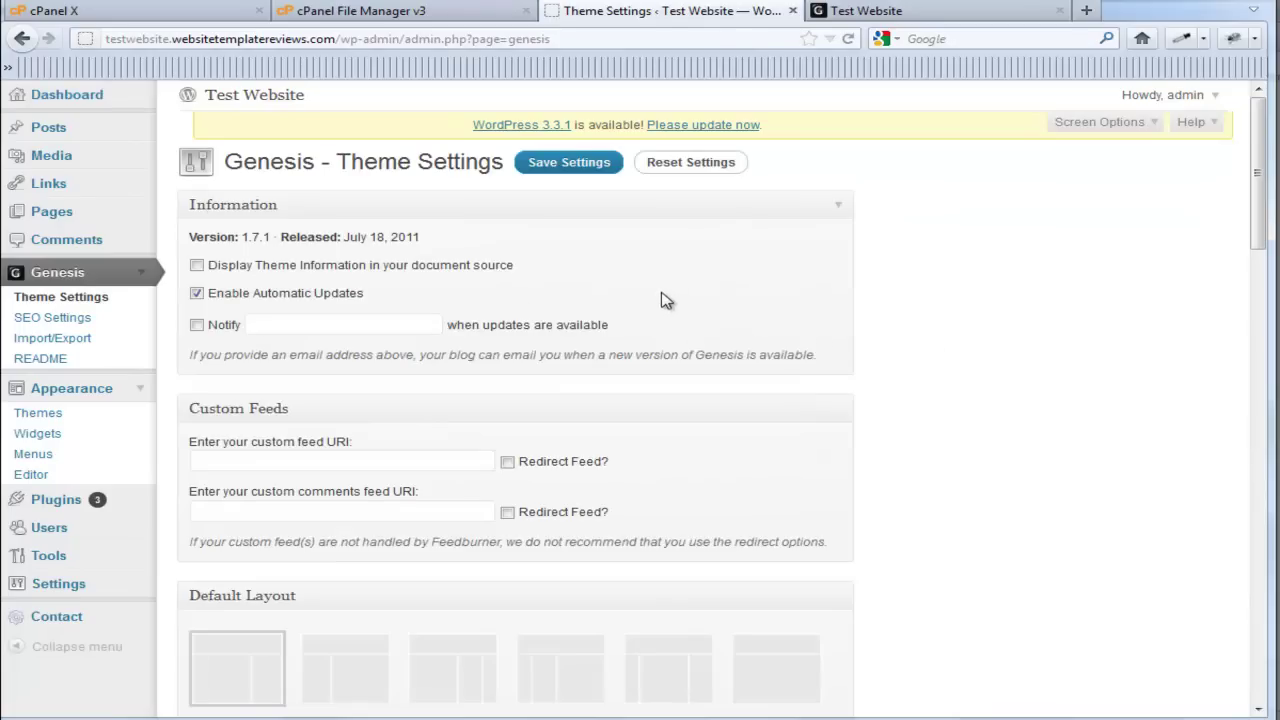
{"action": "scroll", "coordinate": [621, 290], "scroll_direction": "down", "scroll_amount": 4}
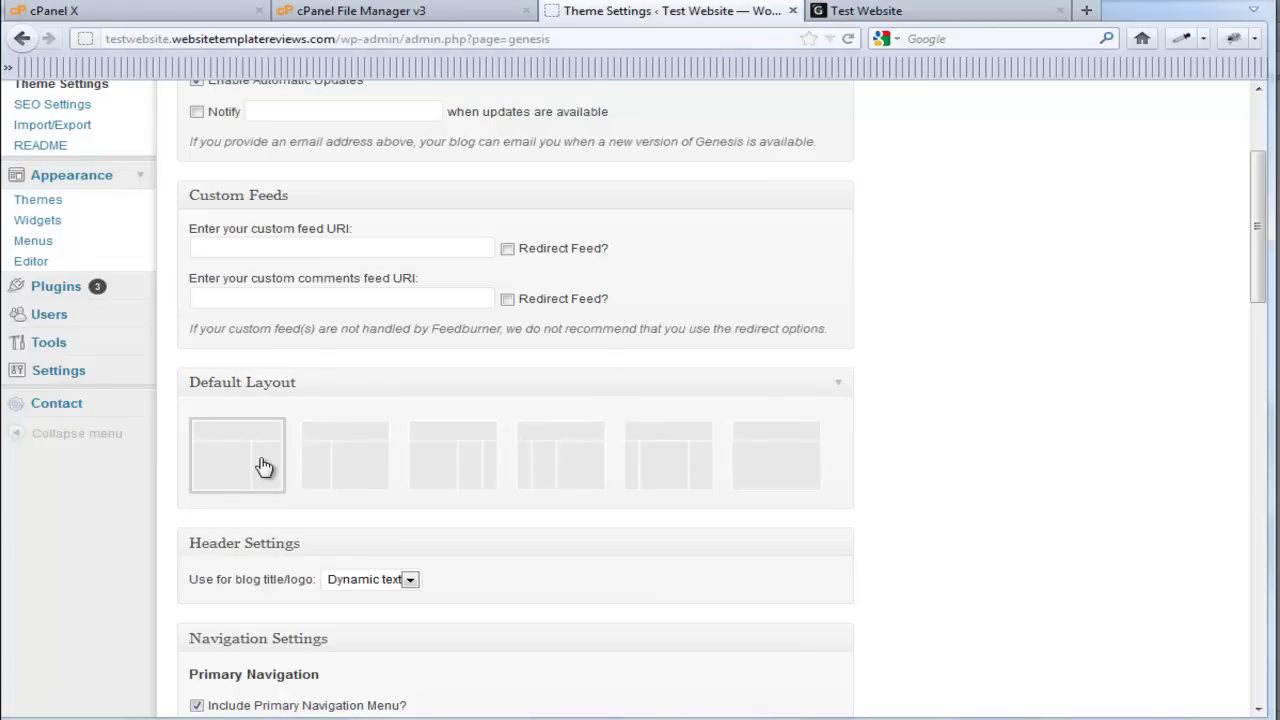
{"action": "scroll", "coordinate": [983, 441], "scroll_direction": "down", "scroll_amount": 4}
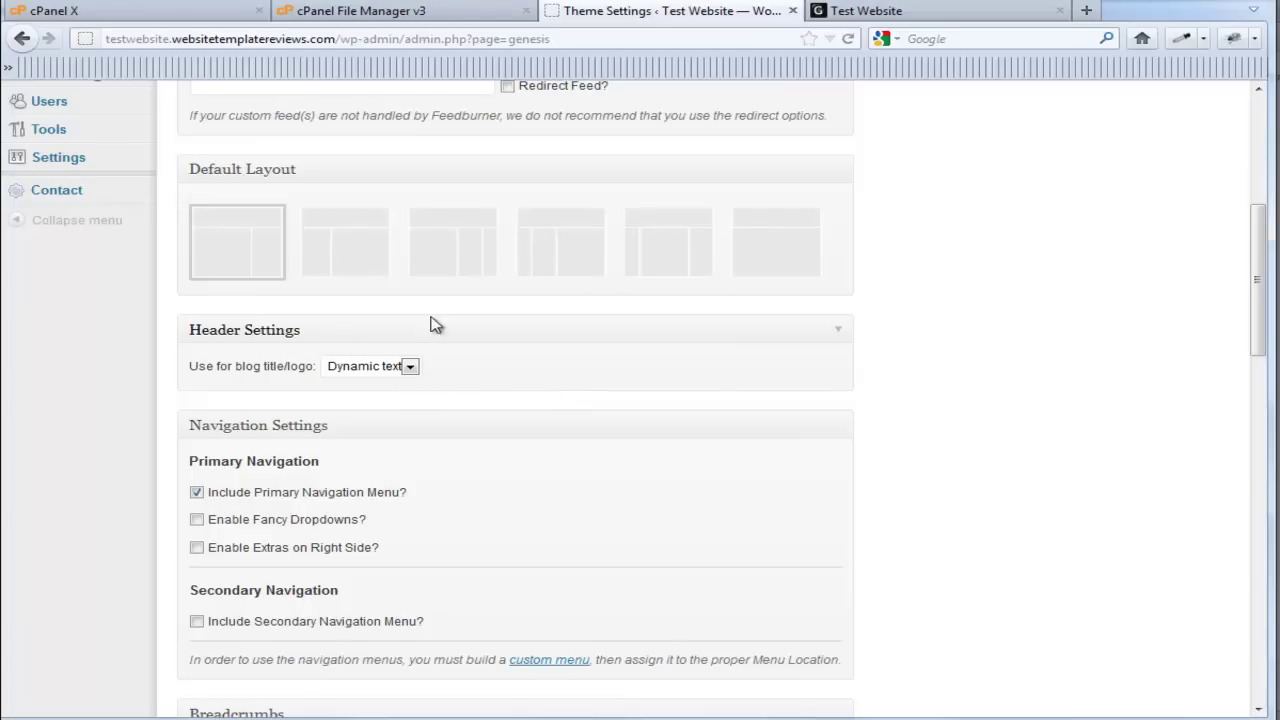
- After previewing the live site, set 'Use for blog title/logo' to Image logo
{"action": "left_click", "coordinate": [915, 11]}
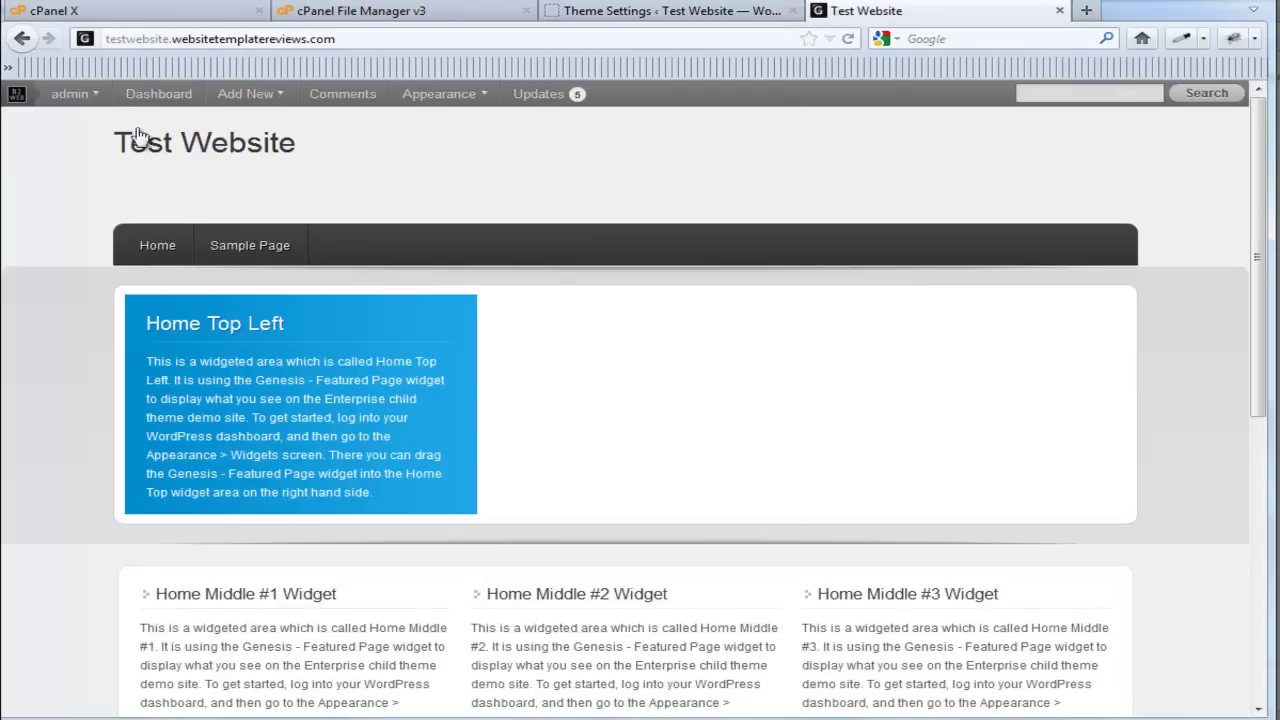
{"action": "left_click", "coordinate": [652, 10]}
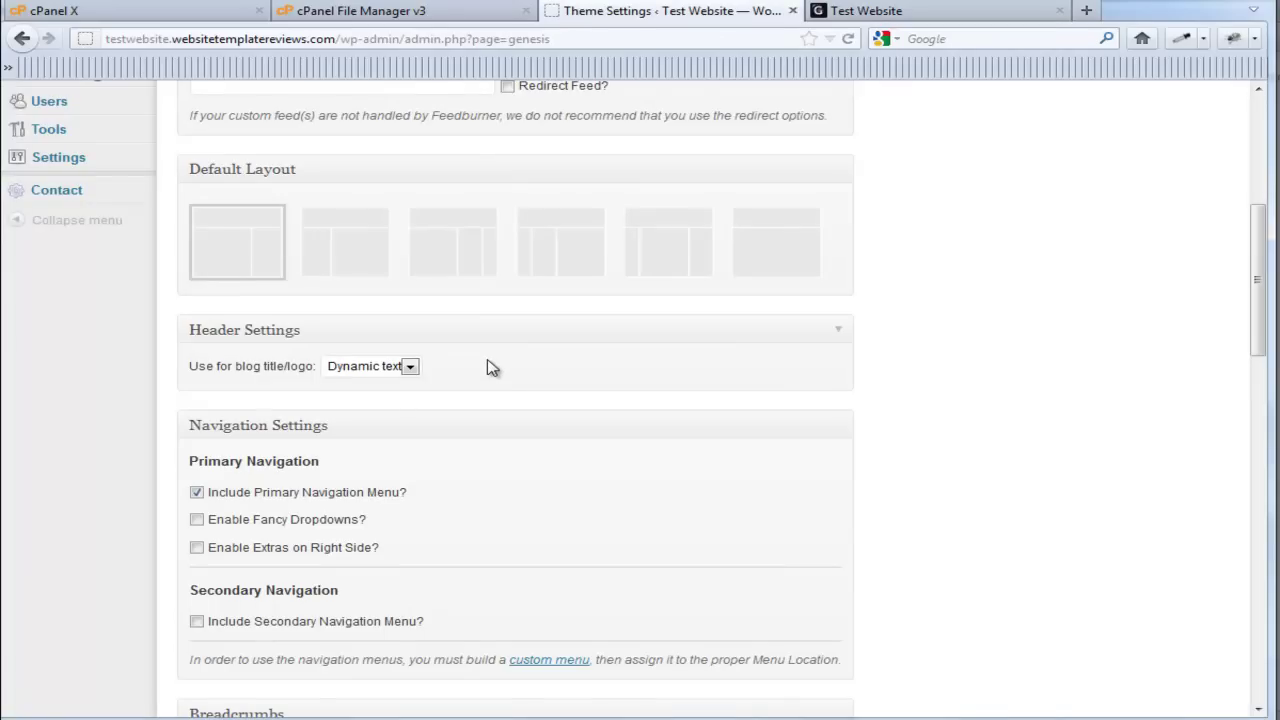
{"action": "left_click", "coordinate": [410, 367]}
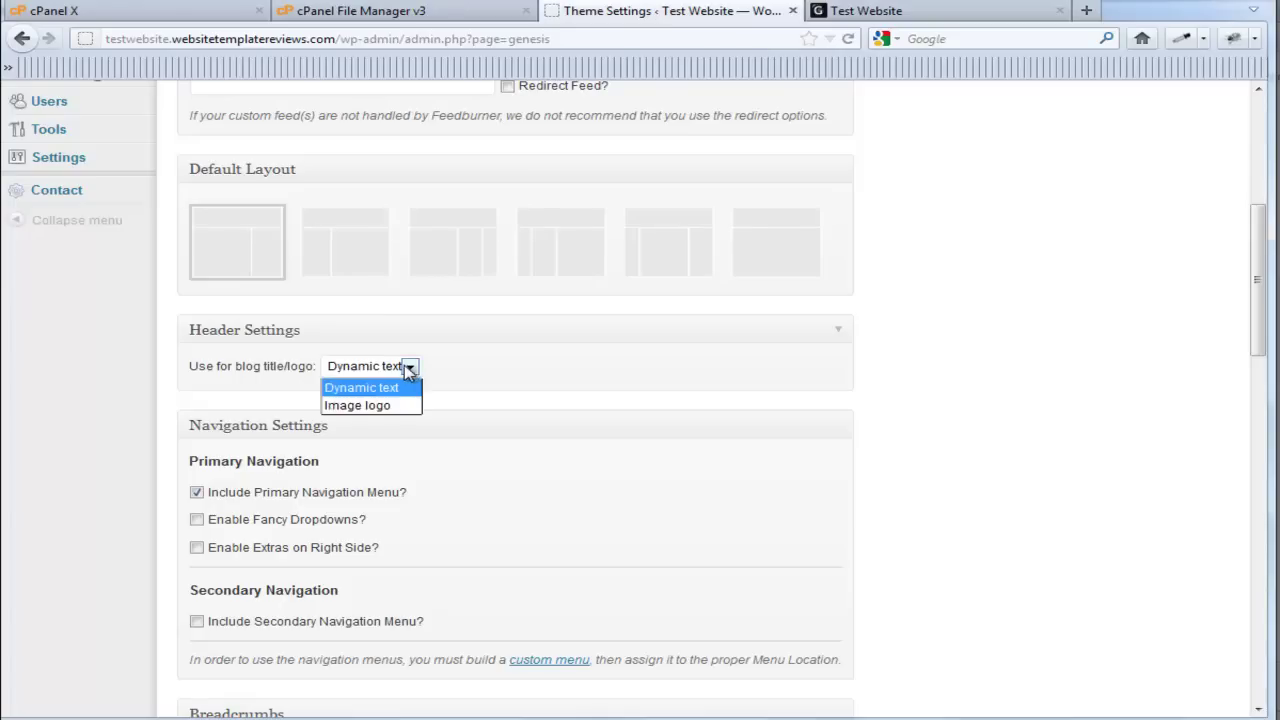
{"action": "left_click", "coordinate": [377, 410]}
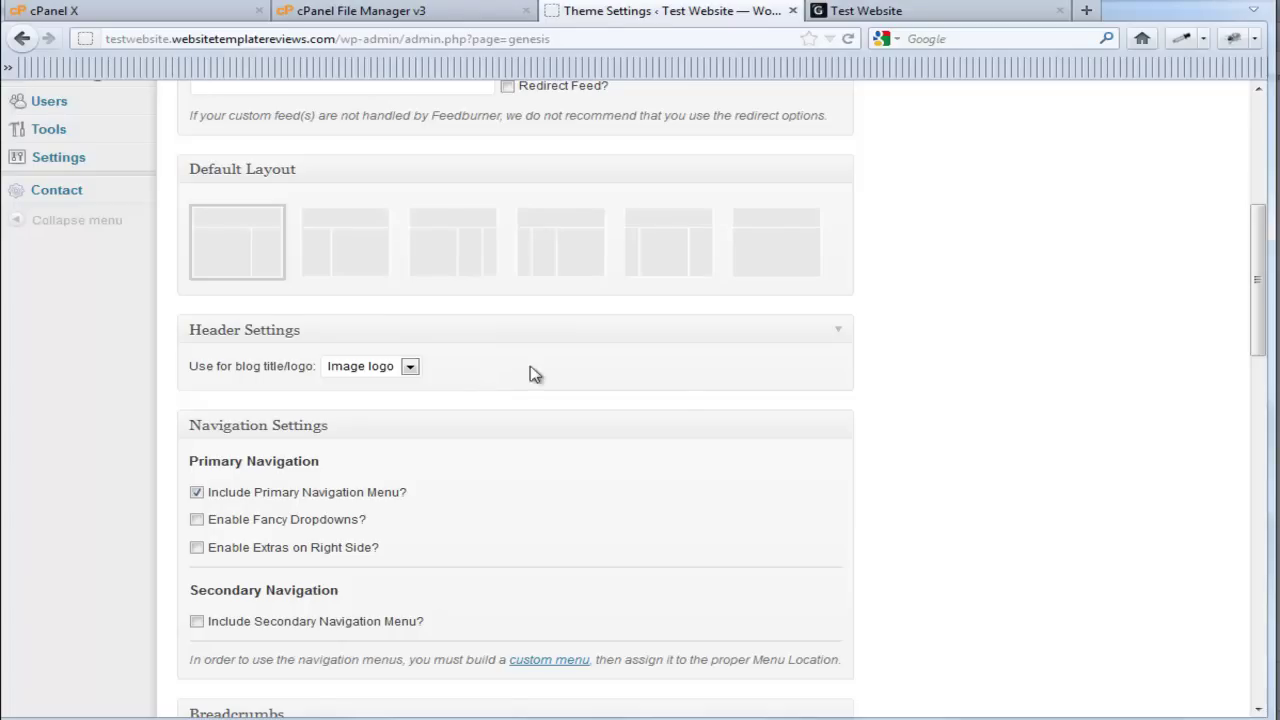
- After checking the front-end menu, tick Include Secondary Navigation Menu and both Enable Fancy Dropdowns boxes
{"action": "scroll", "coordinate": [677, 405], "scroll_direction": "down", "scroll_amount": 2}
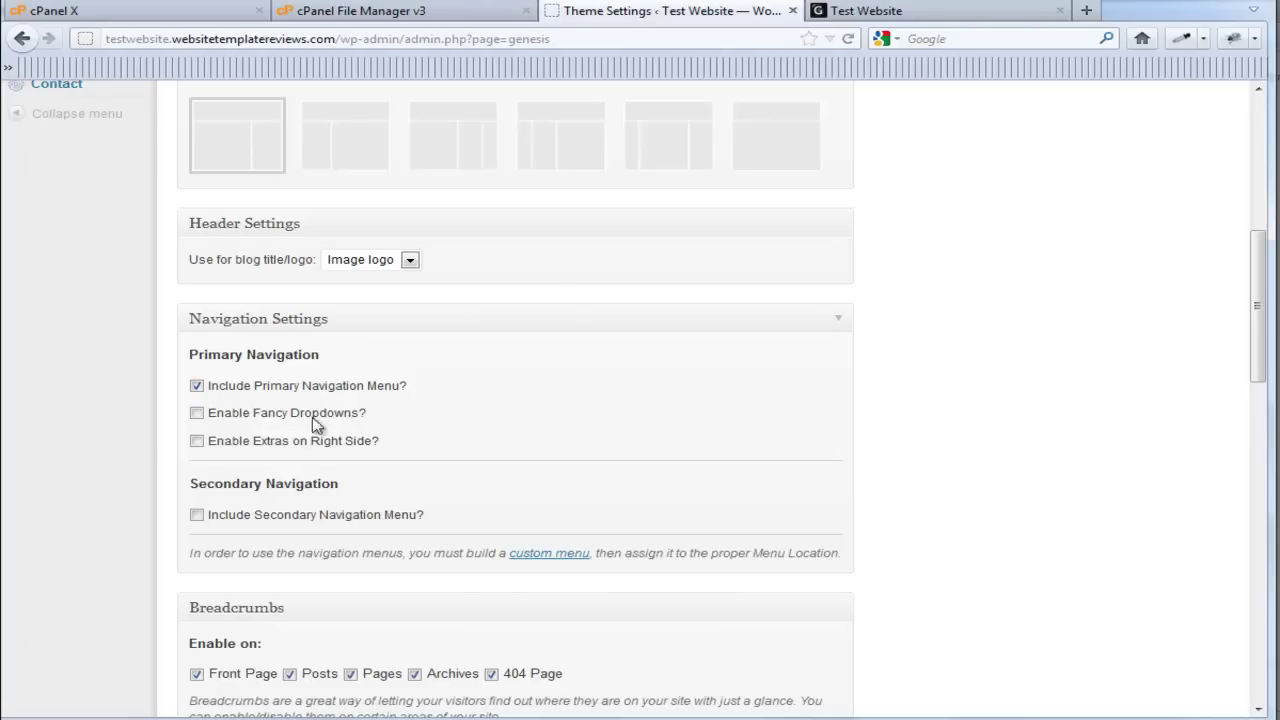
{"action": "left_click", "coordinate": [948, 10]}
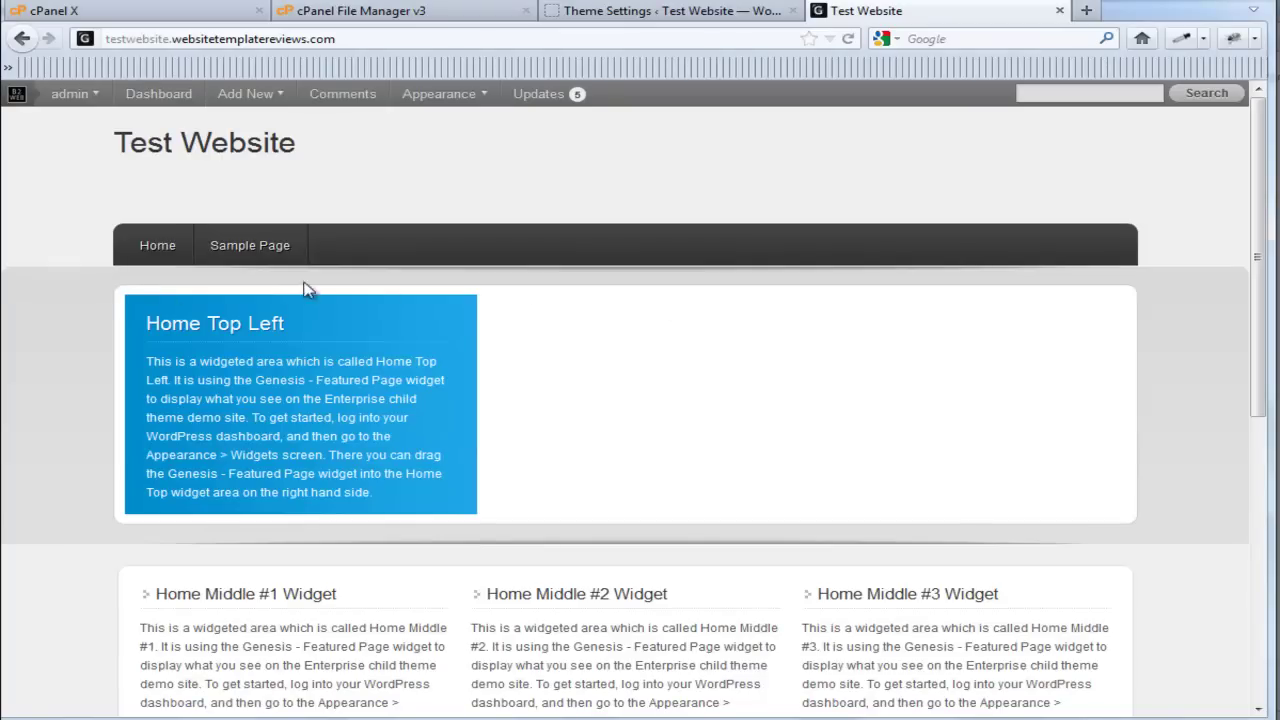
{"action": "left_click", "coordinate": [700, 12]}
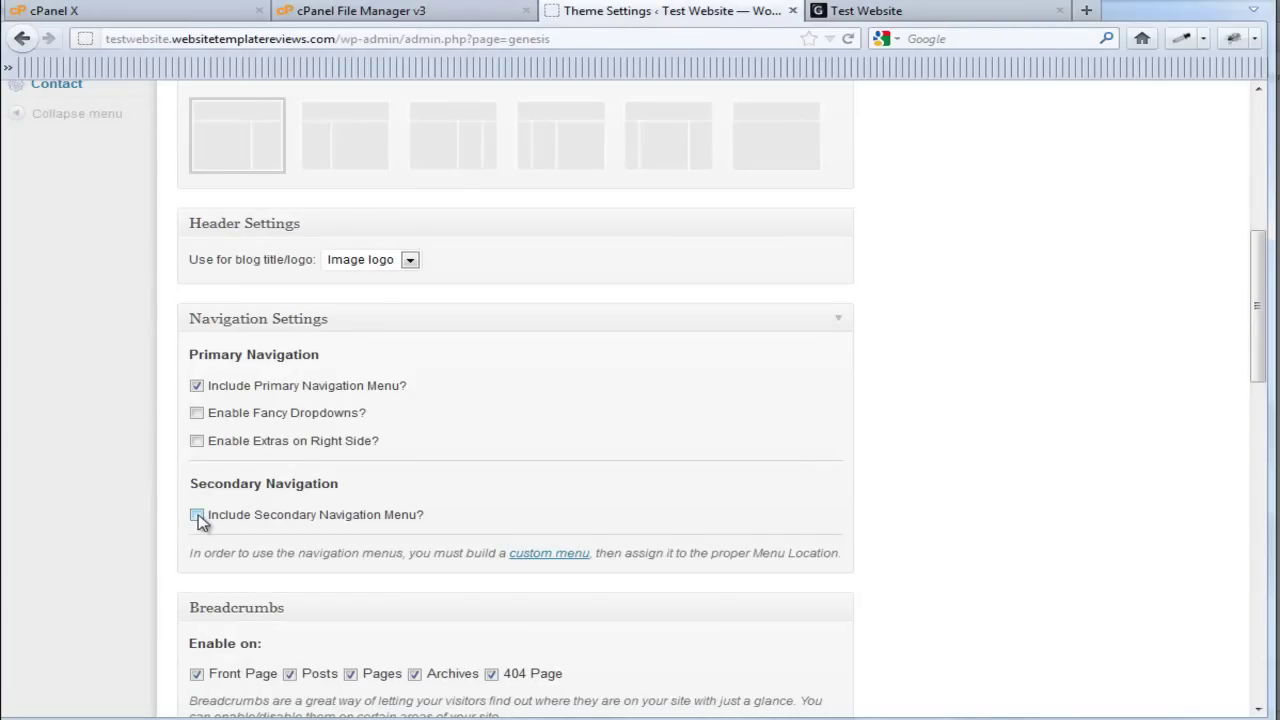
{"action": "left_click", "coordinate": [197, 515]}
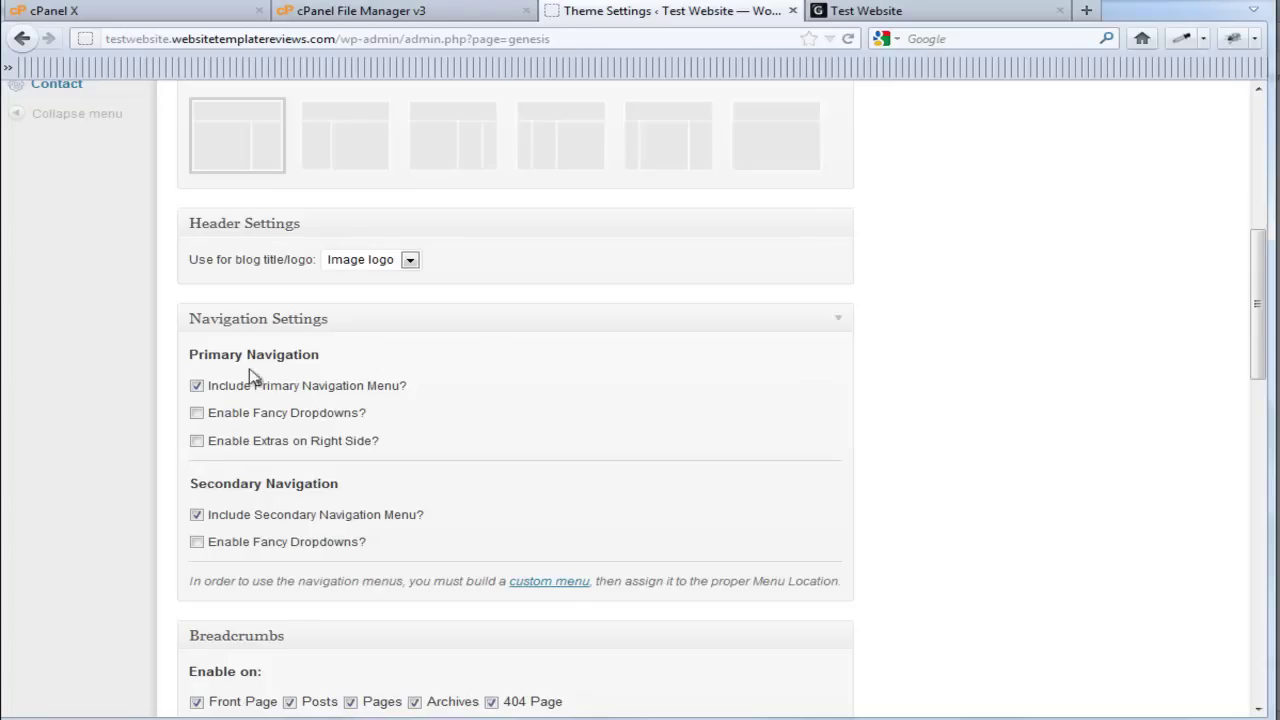
{"action": "left_click", "coordinate": [197, 413]}
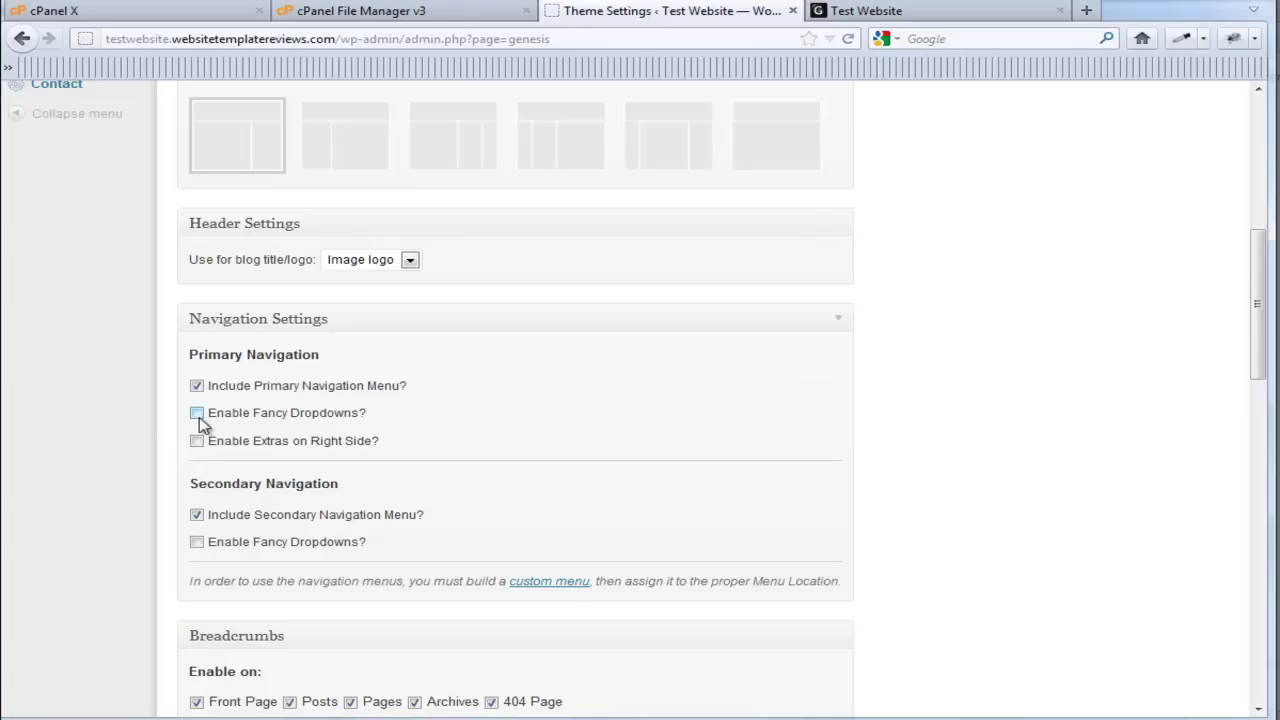
{"action": "left_click", "coordinate": [197, 541]}
{"action": "scroll", "coordinate": [789, 403], "scroll_direction": "down", "scroll_amount": 5}
- Uncheck Enable Comments and Enable Trackbacks for posts
{"action": "scroll", "coordinate": [882, 388], "scroll_direction": "down", "scroll_amount": 2}
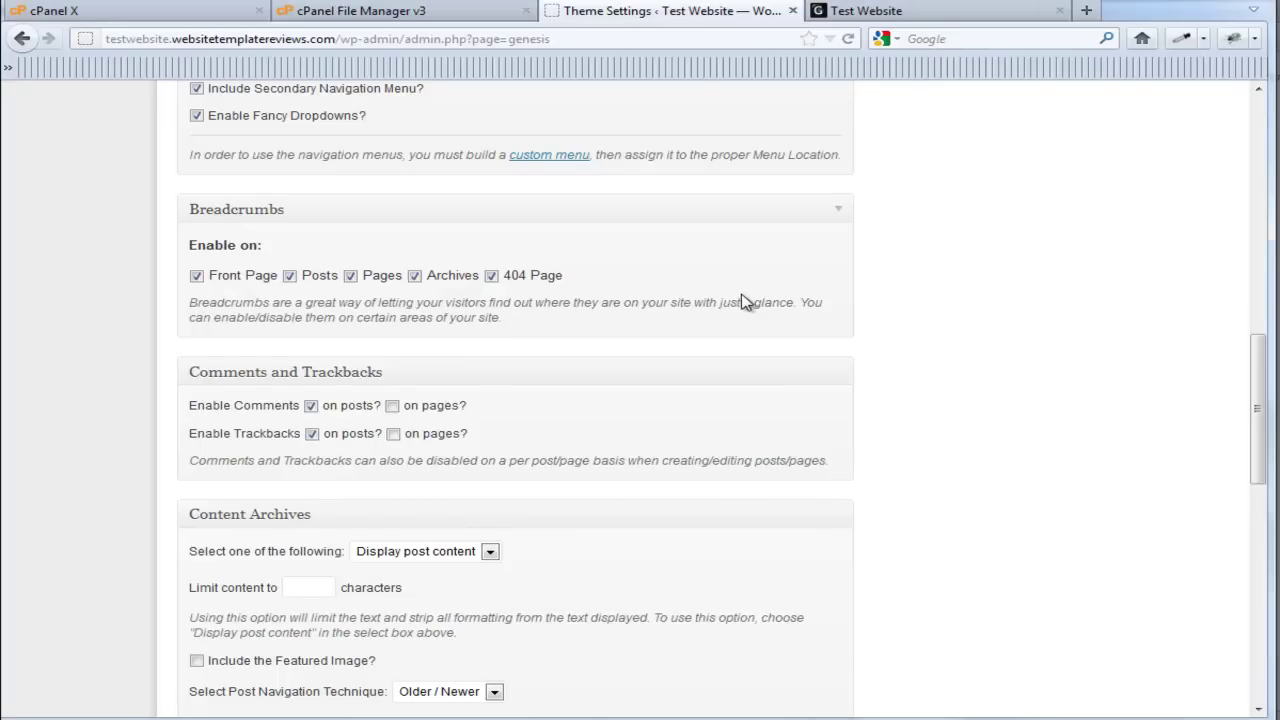
{"action": "scroll", "coordinate": [701, 304], "scroll_direction": "down", "scroll_amount": 2}
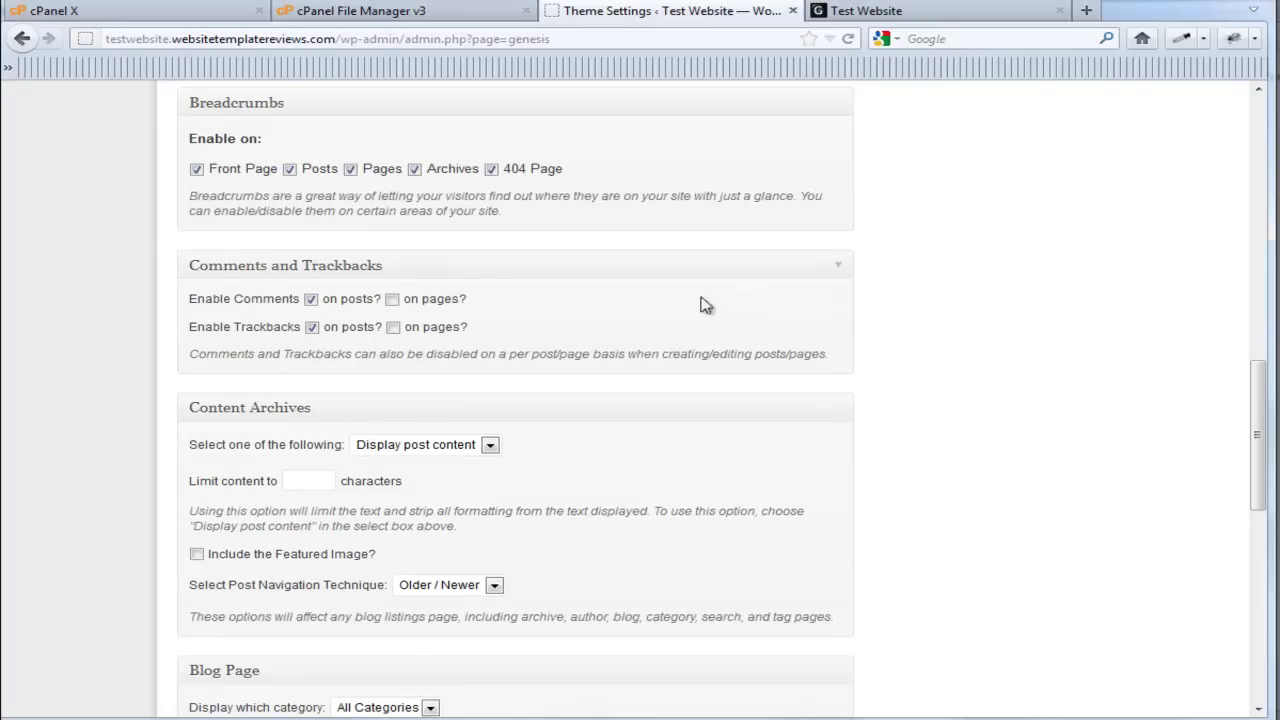
{"action": "left_click", "coordinate": [312, 327]}
{"action": "left_click", "coordinate": [311, 299]}
- Review the remaining Genesis settings and expand the Settings menu in the sidebar
{"action": "scroll", "coordinate": [820, 342], "scroll_direction": "down", "scroll_amount": 2}
{"action": "scroll", "coordinate": [828, 342], "scroll_direction": "down", "scroll_amount": 2}
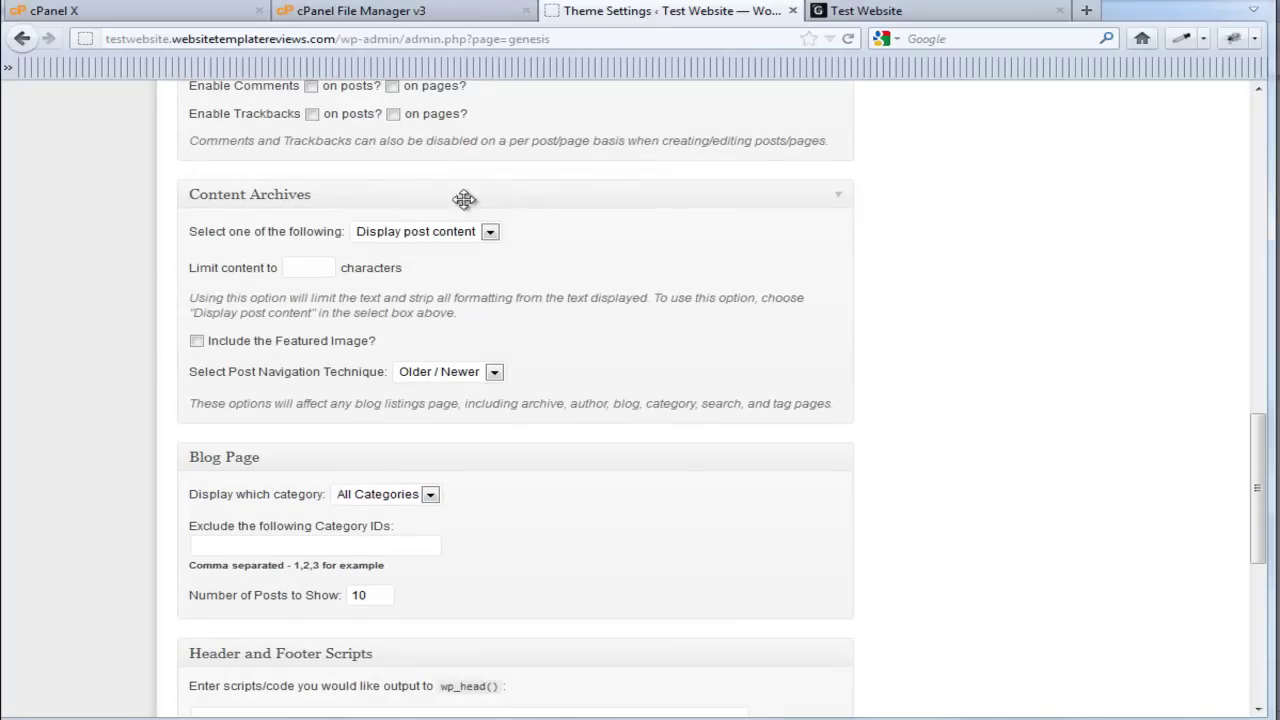
{"action": "scroll", "coordinate": [860, 346], "scroll_direction": "down", "scroll_amount": 2}
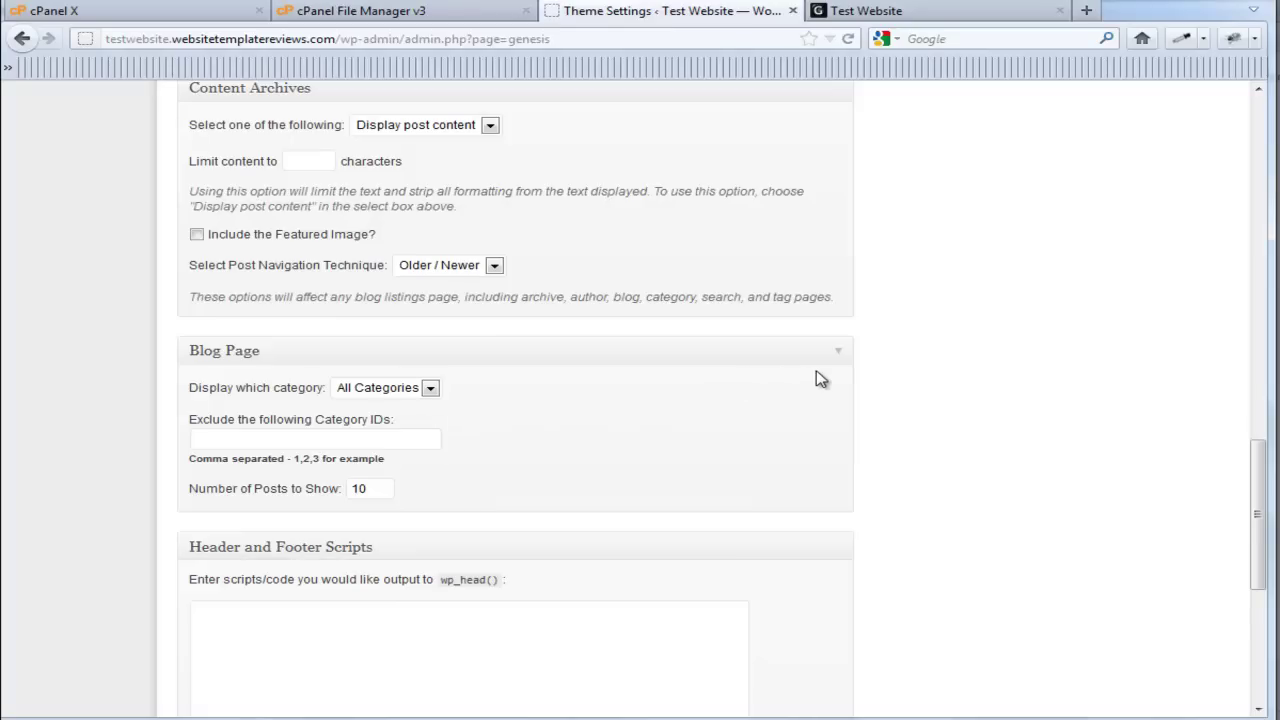
{"action": "scroll", "coordinate": [822, 376], "scroll_direction": "down", "scroll_amount": 6}
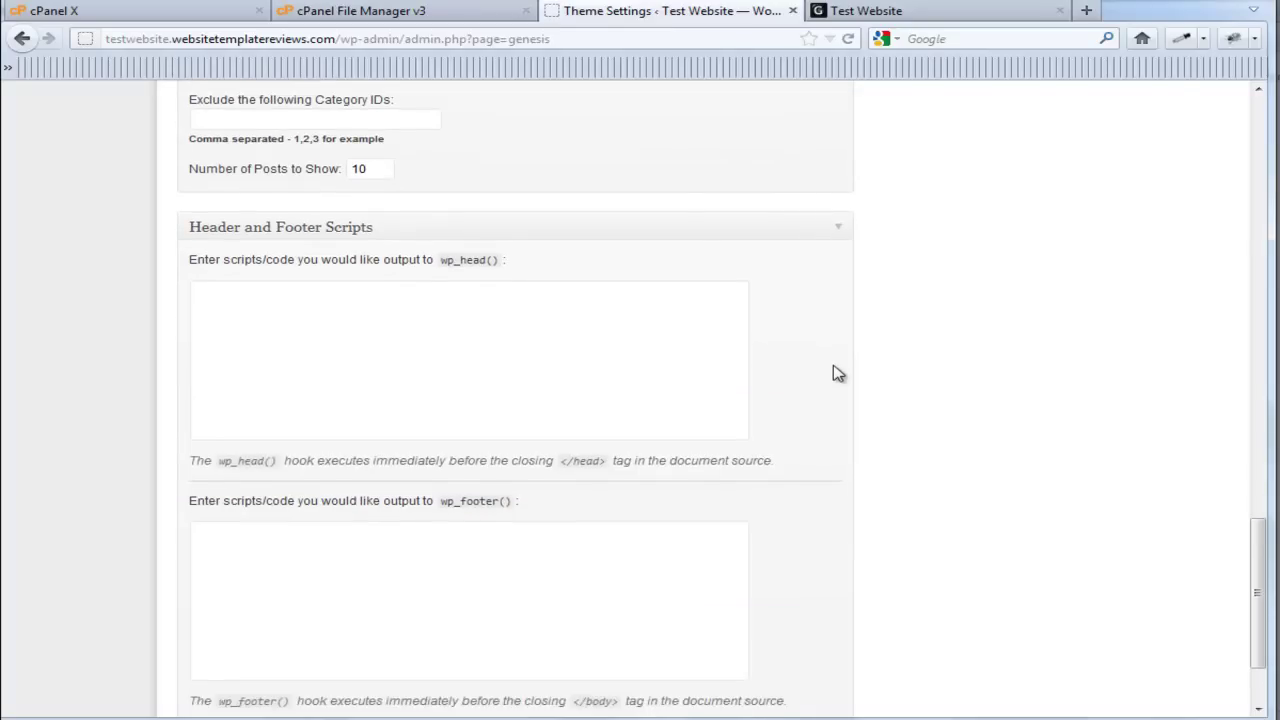
{"action": "scroll", "coordinate": [860, 364], "scroll_direction": "down", "scroll_amount": 2}
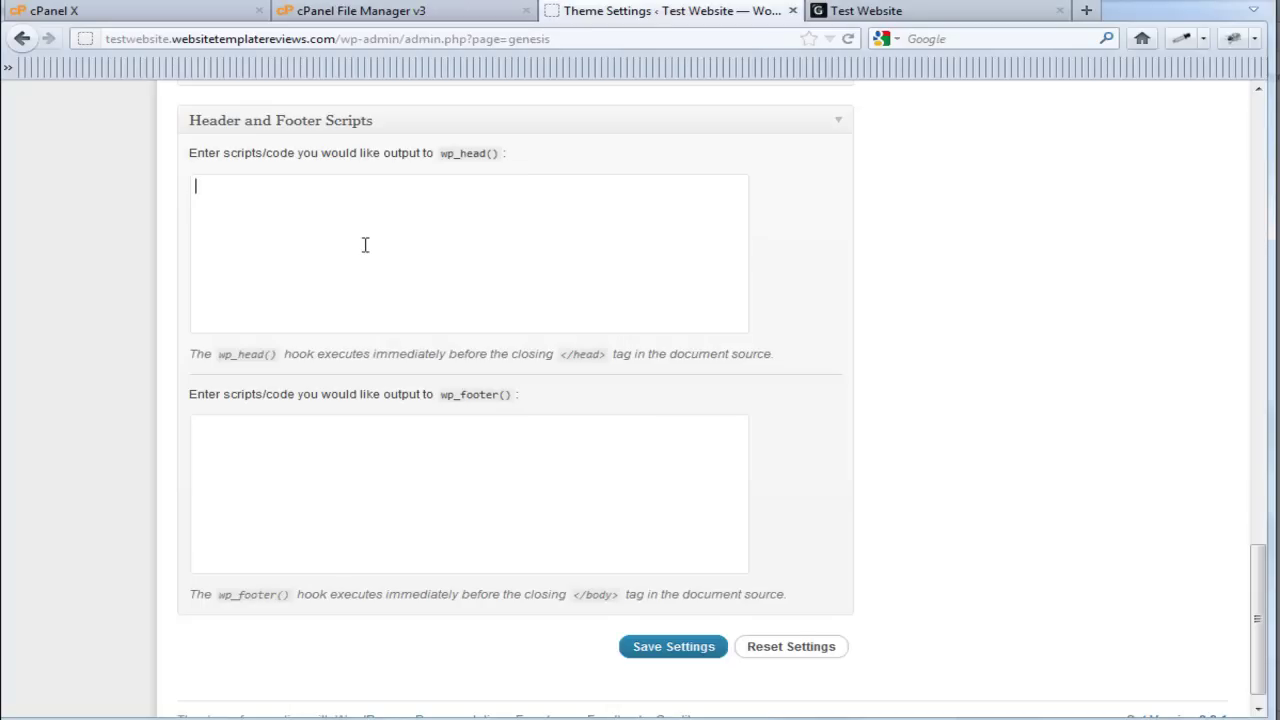
{"action": "middle_click", "coordinate": [418, 328]}
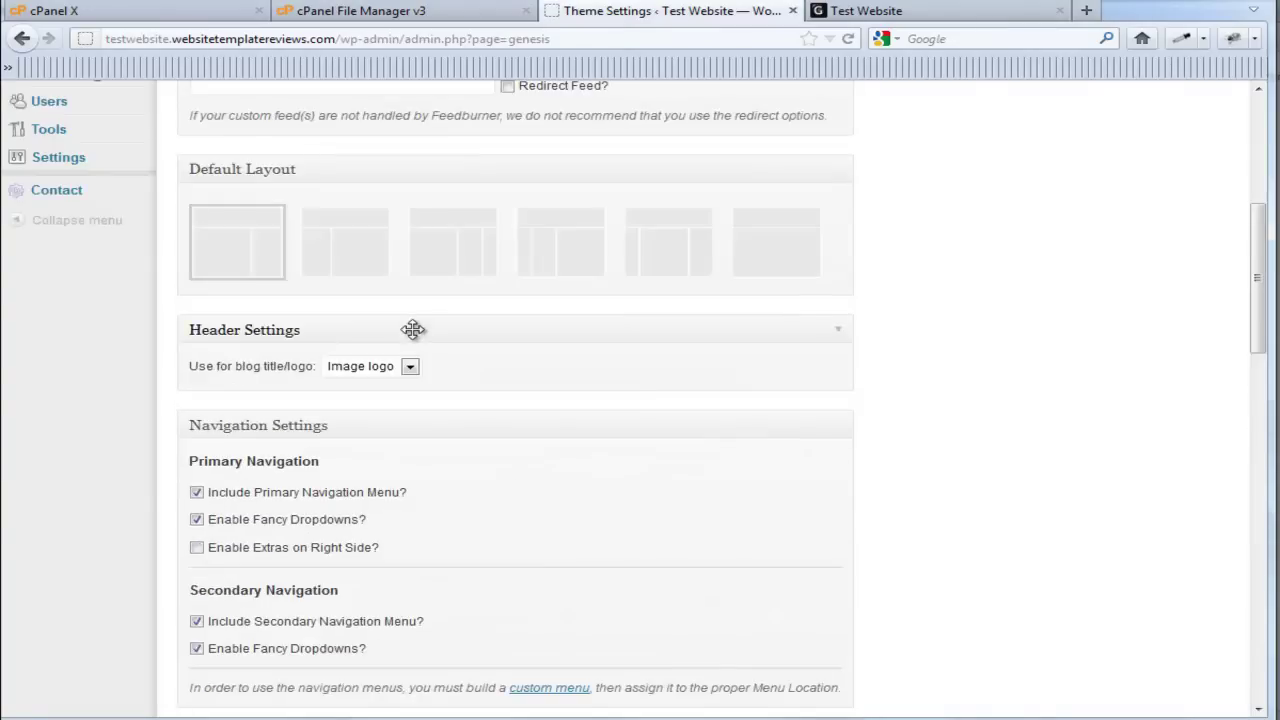
{"action": "middle_click", "coordinate": [417, 337]}
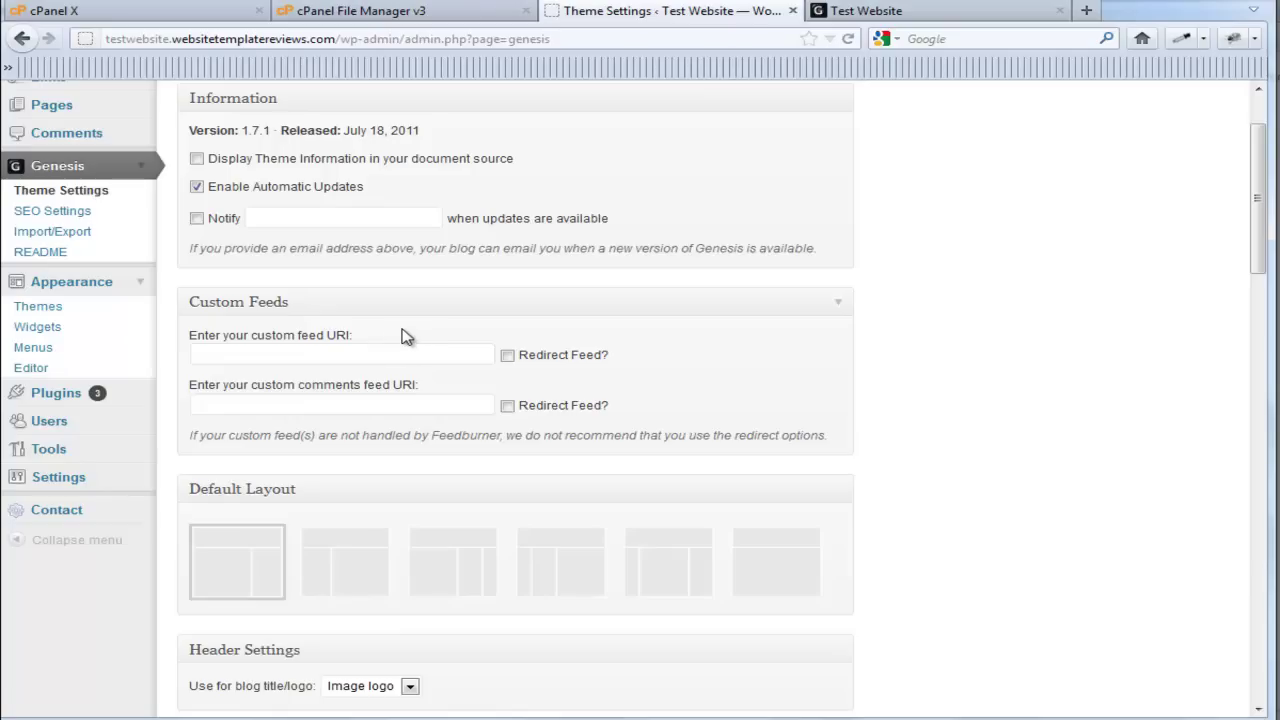
{"action": "left_click", "coordinate": [139, 478]}
{"action": "scroll", "coordinate": [35, 530], "scroll_direction": "down", "scroll_amount": 3}
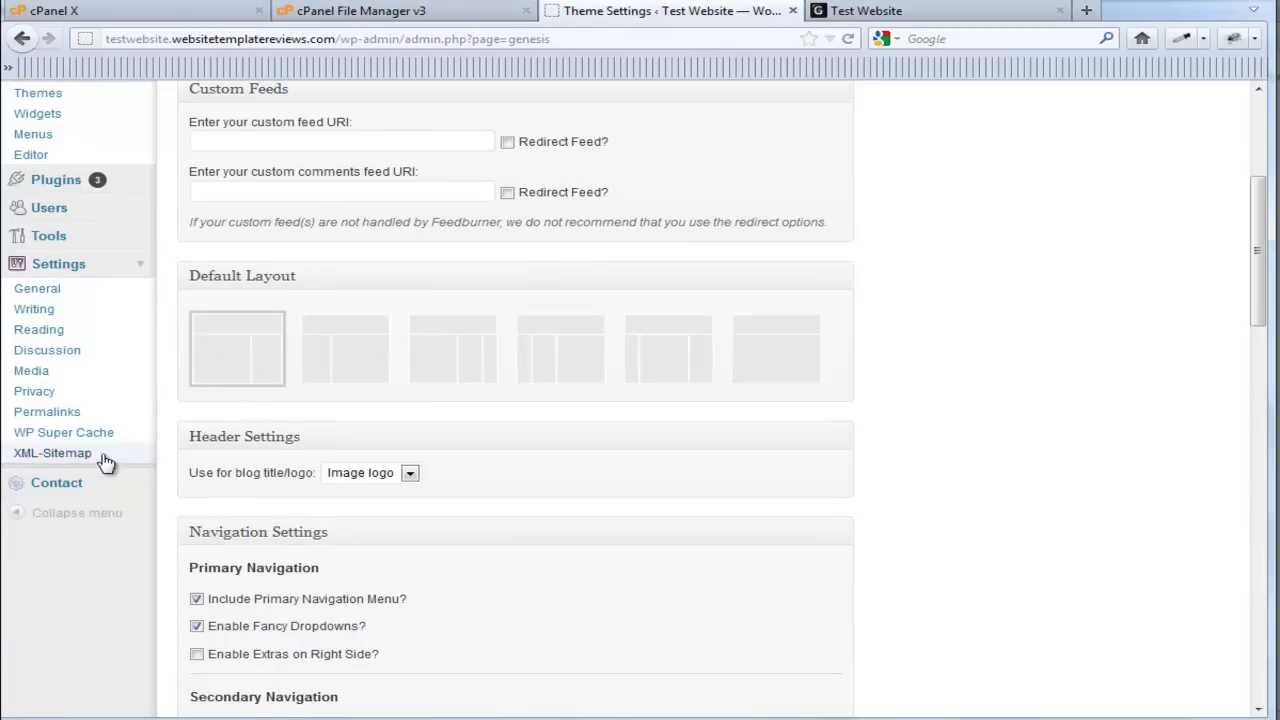
- In Settings > Privacy, select 'I would like to block search engines, but allow normal visitors'
{"action": "left_click", "coordinate": [44, 398]}
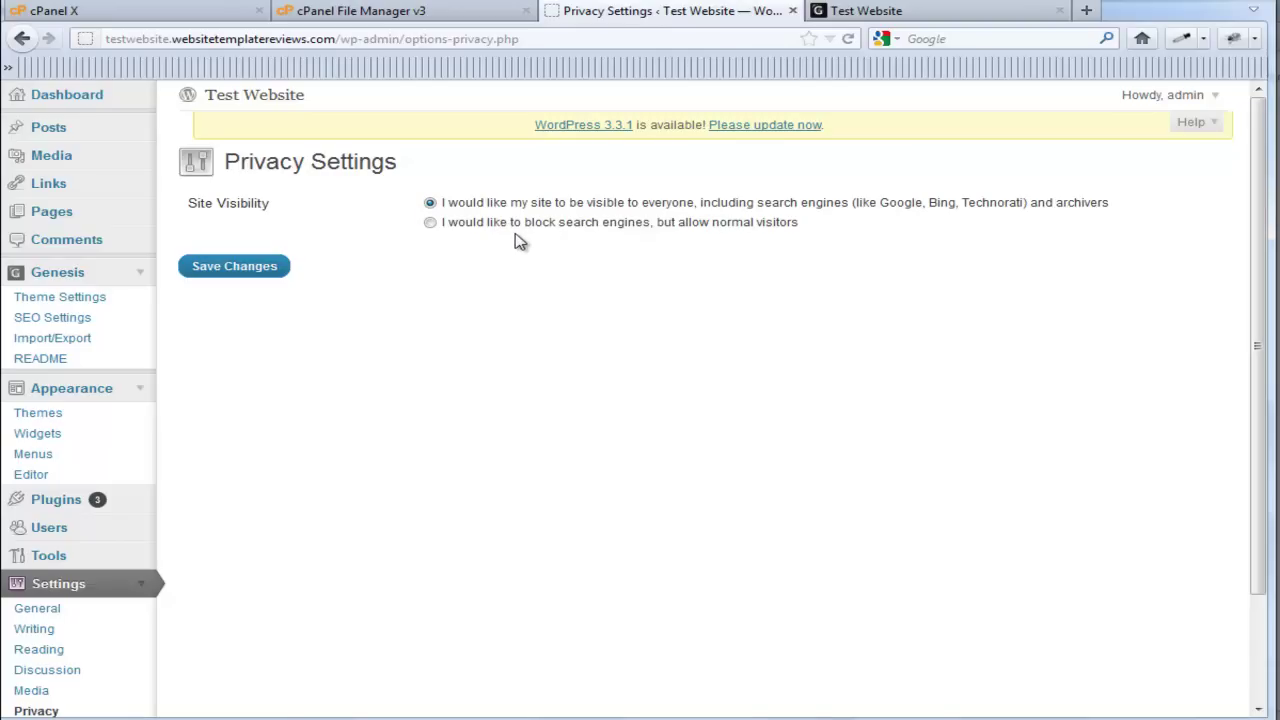
{"action": "left_click", "coordinate": [430, 223]}
{"action": "left_click", "coordinate": [431, 204]}
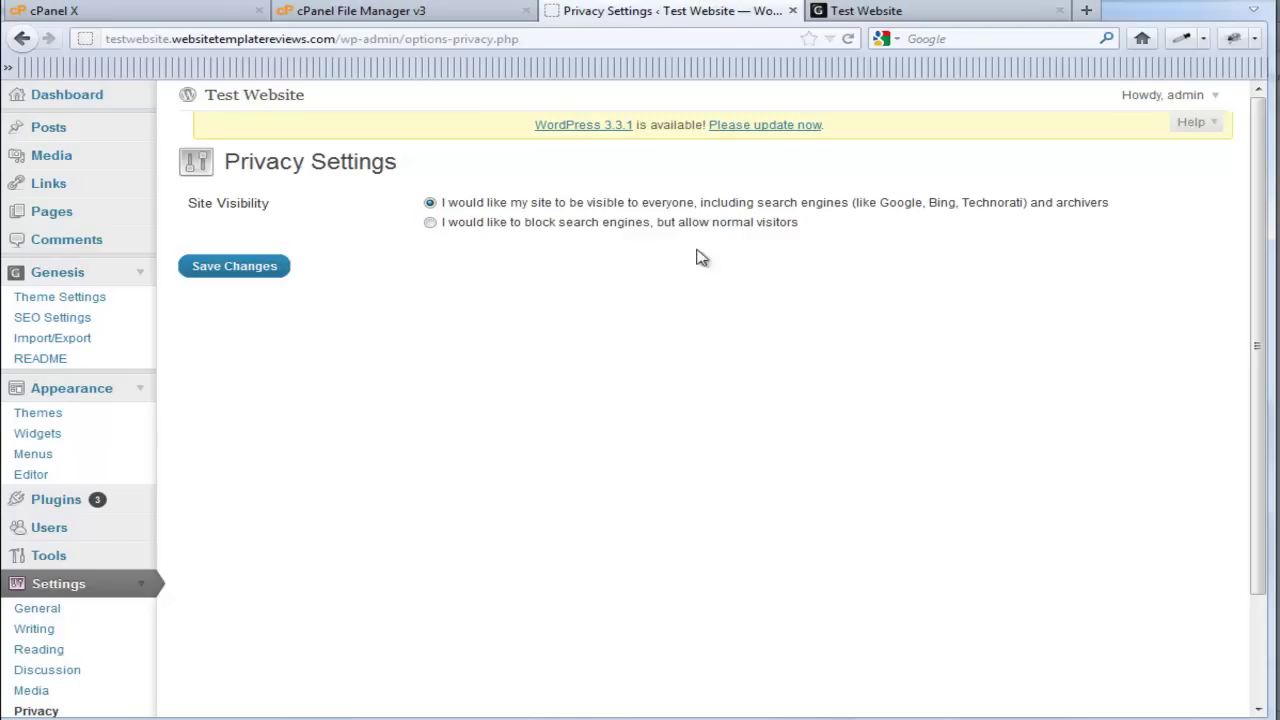
{"action": "left_click", "coordinate": [431, 224]}
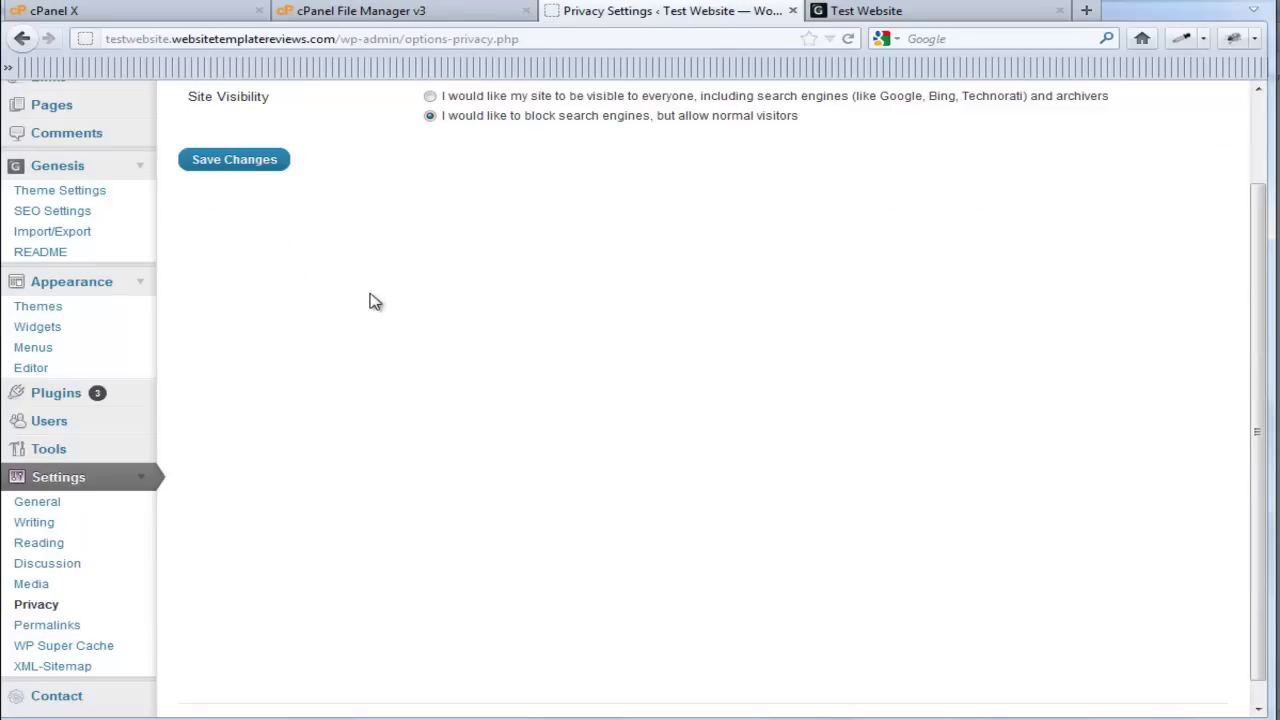
{"action": "scroll", "coordinate": [378, 302], "scroll_direction": "up", "scroll_amount": 2}
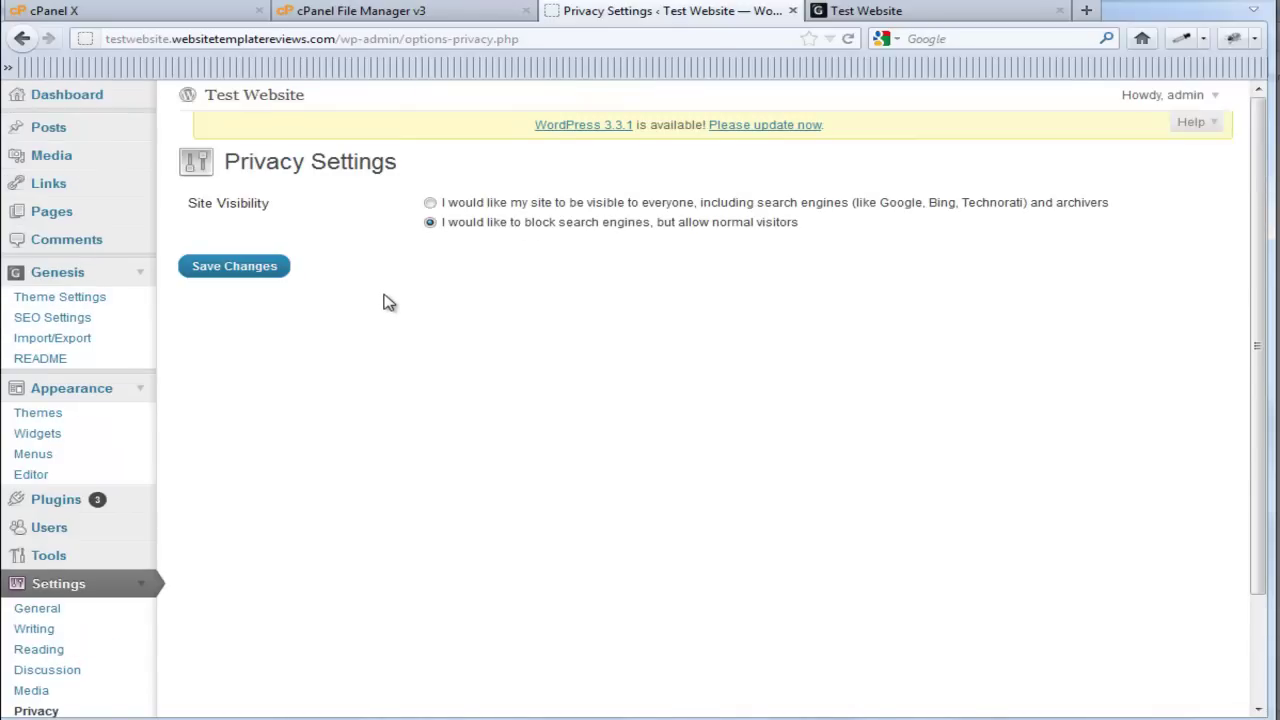
- Save the Privacy Settings with Save Changes
{"action": "left_click", "coordinate": [243, 265]}
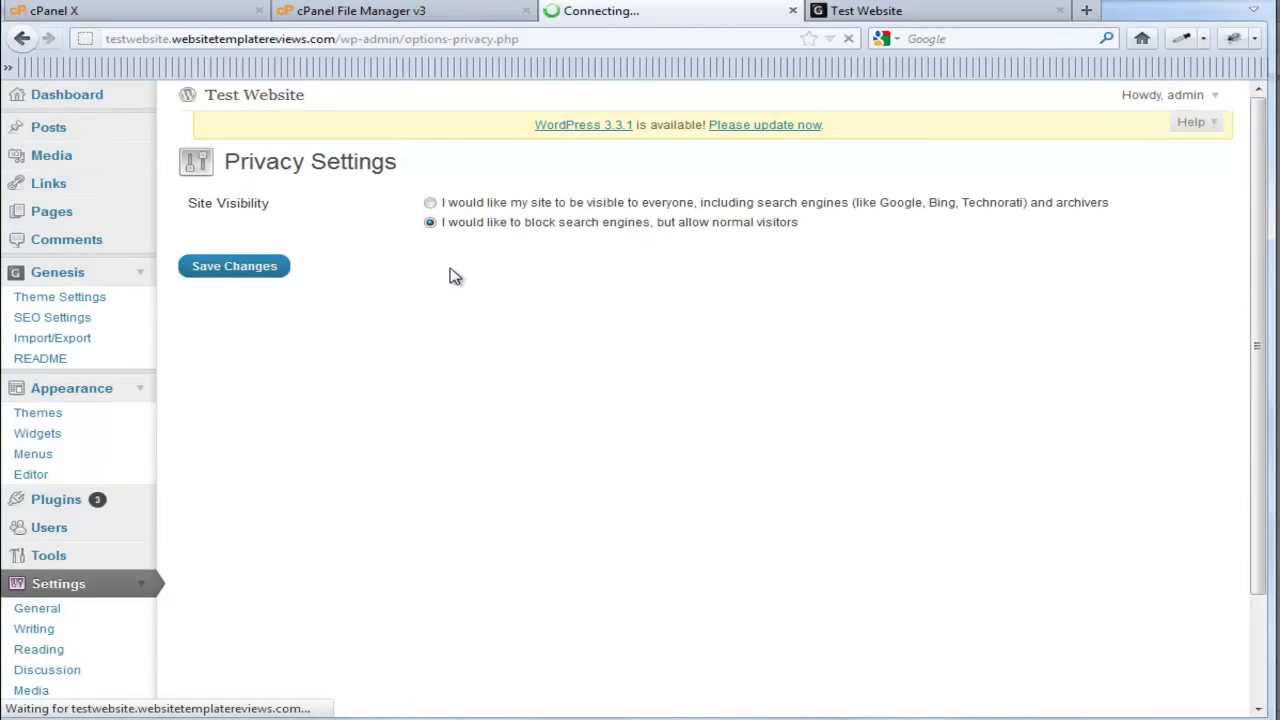